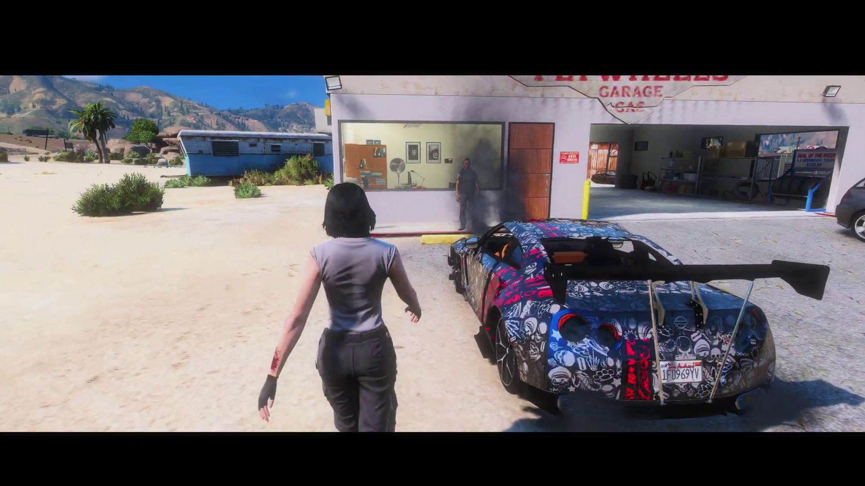
key(w)
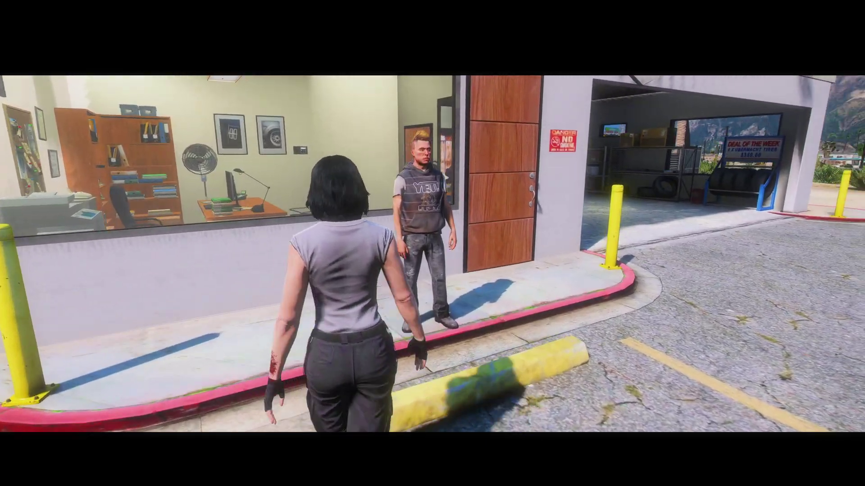
key(e)
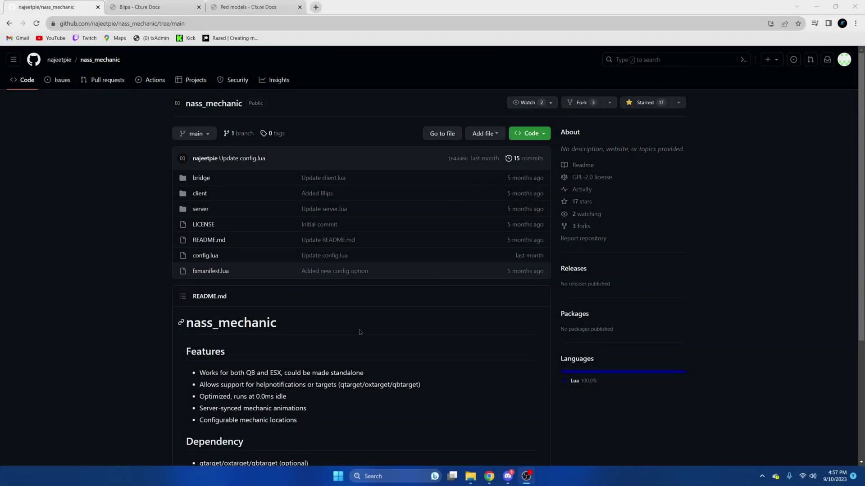
Download the nass_mechanic repository as a ZIP and open the downloaded archive
click(529, 133)
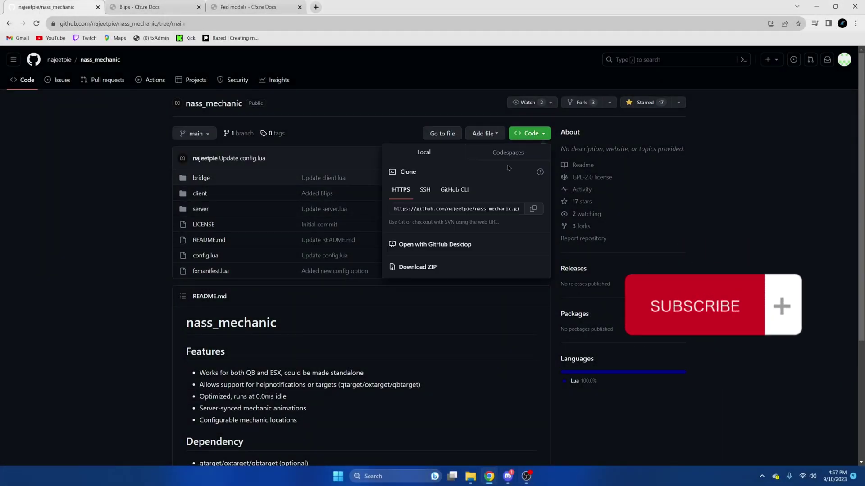
click(422, 266)
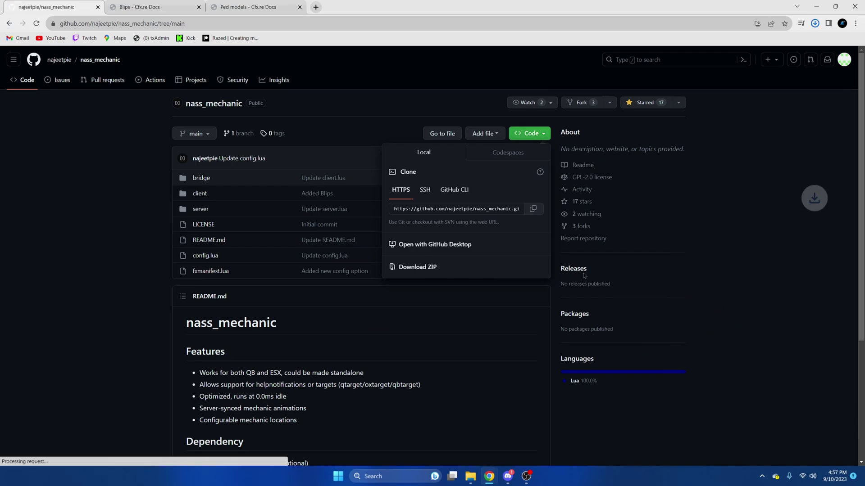
click(736, 43)
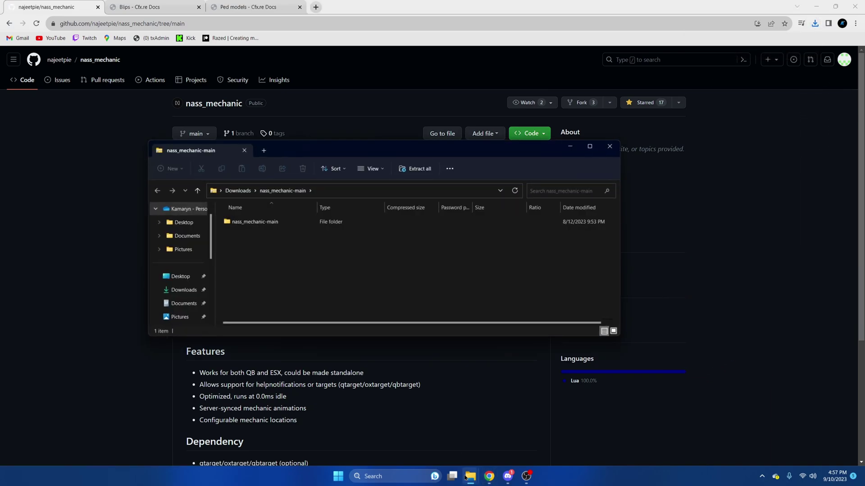
Copy the nass_mechanic-main folder from the archive into the server's resources folder
mouse_move(471, 476)
click(433, 446)
double_click(299, 229)
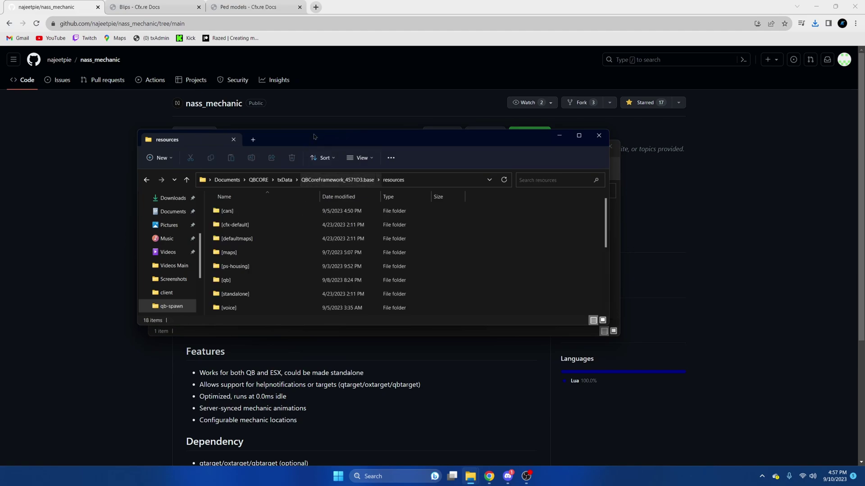
drag(313, 136, 231, 133)
drag(550, 146, 717, 141)
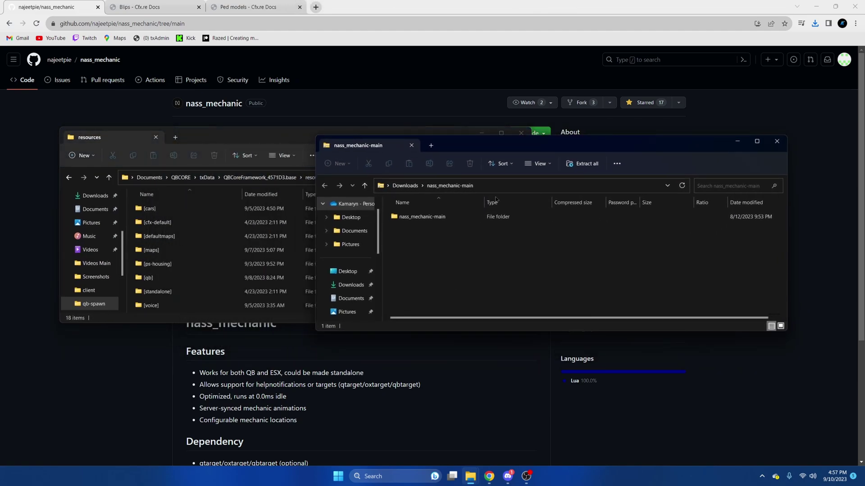
drag(475, 143, 588, 142)
drag(536, 214, 396, 258)
Rename the nass_mechanic-main folder in resources to nass_mechanic
scroll(180, 265, down, 3)
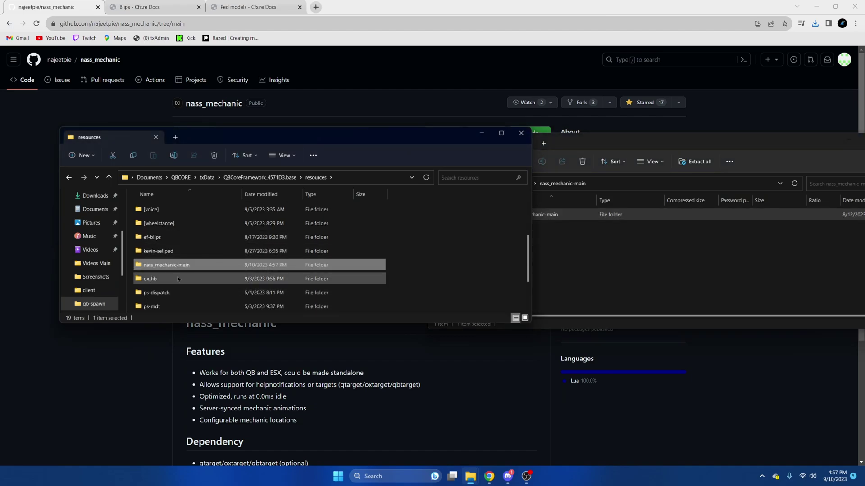
right_click(179, 266)
click(216, 450)
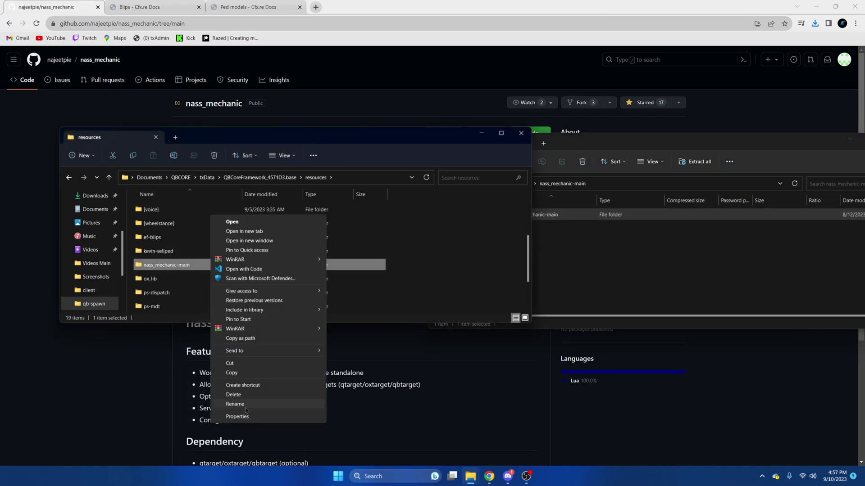
click(226, 407)
click(197, 264)
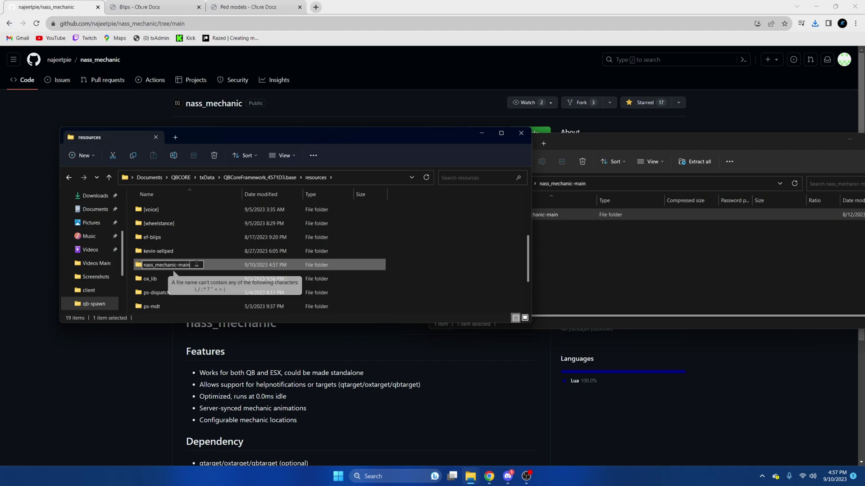
key(BackSpace)
key(BackSpace)
key(BackSpace)
key(BackSpace)
key(BackSpace)
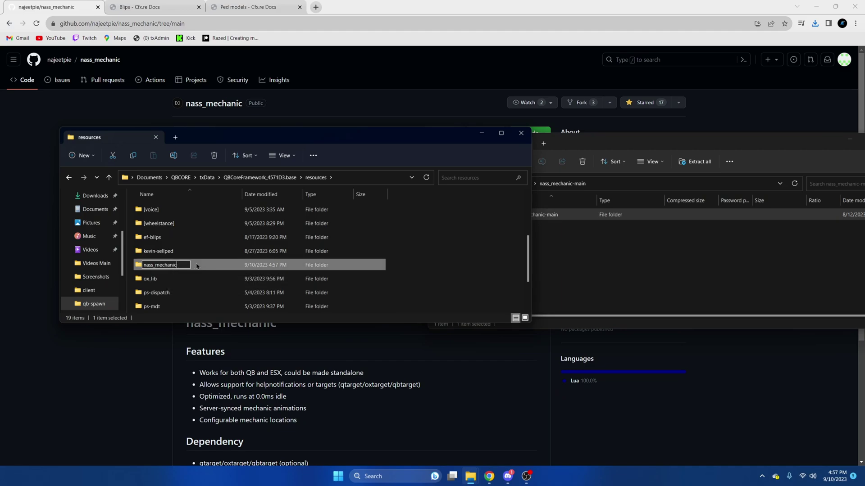
key(ctrl+a)
key(Return)
Open the server CFG file from the QBCoreFramework_4571D3.base folder in Visual Studio Code
click(259, 177)
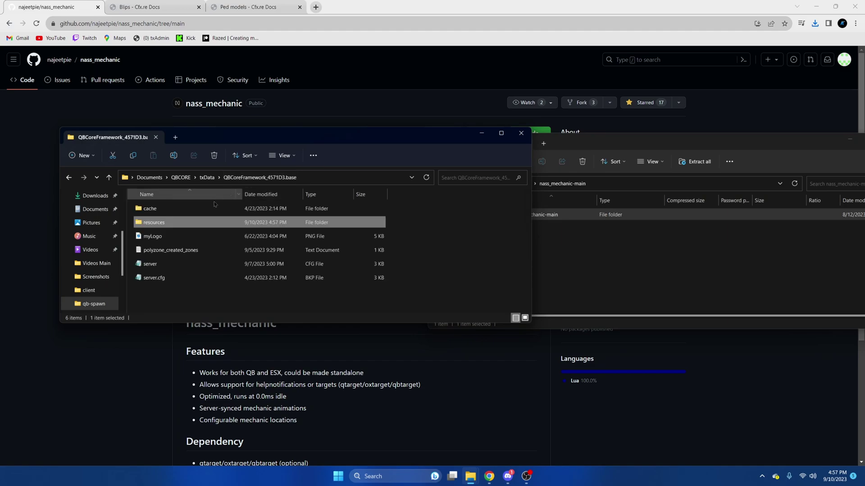
right_click(168, 265)
mouse_move(278, 311)
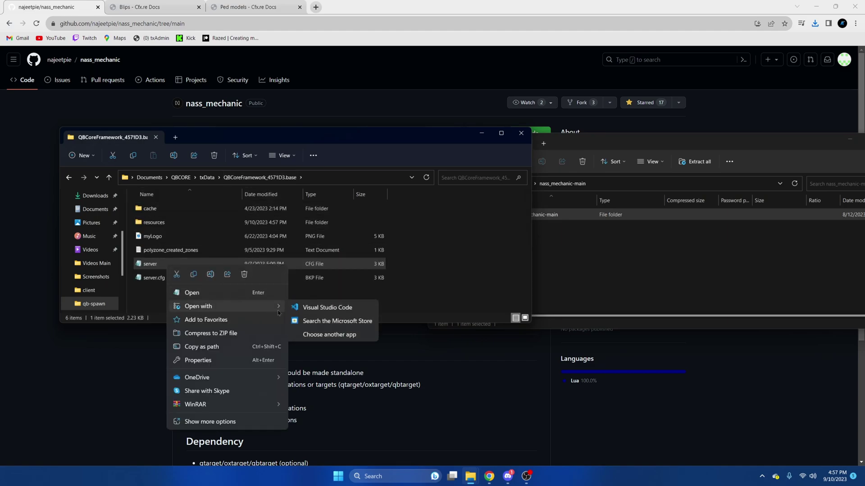
click(327, 307)
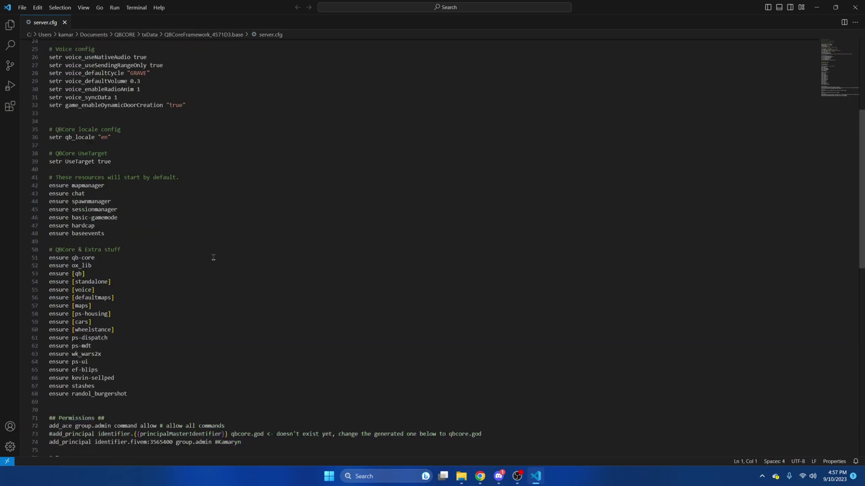
Add the line "ensure nass_mechanic" below "ensure randol_burgershot" in server.cfg and save the file
scroll(213, 257, down, 3)
click(146, 313)
key(Return)
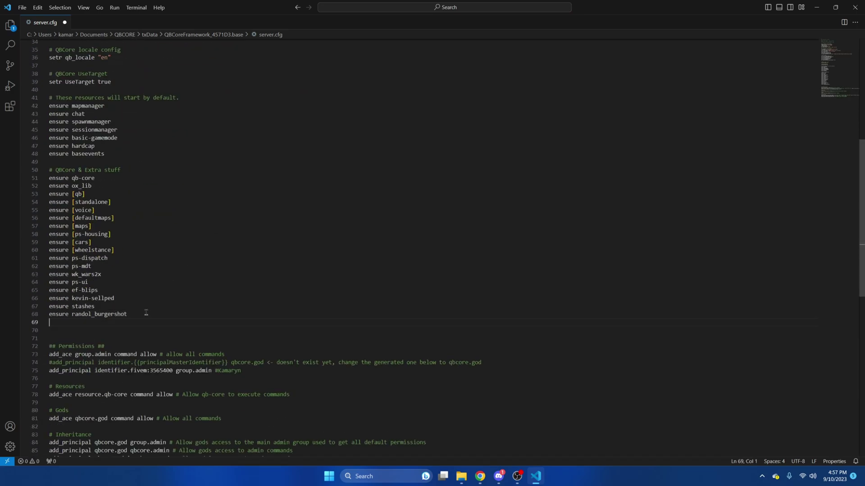
text(ensure nass_mechanic)
click(21, 7)
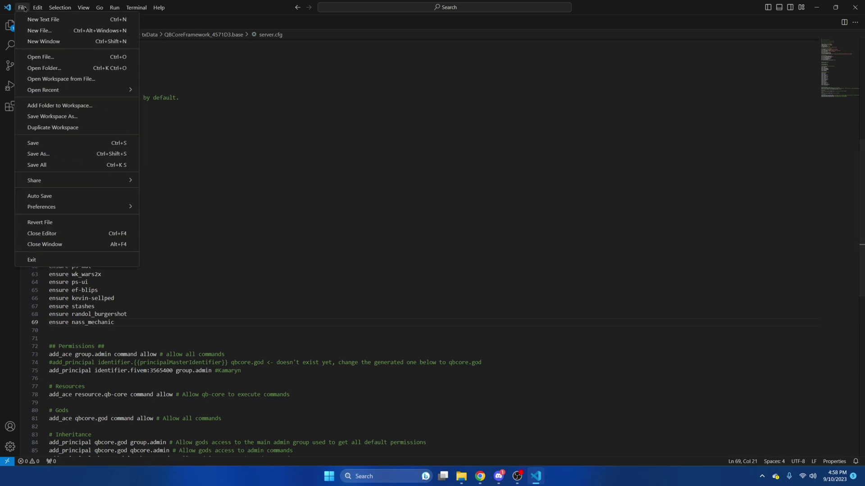
click(73, 144)
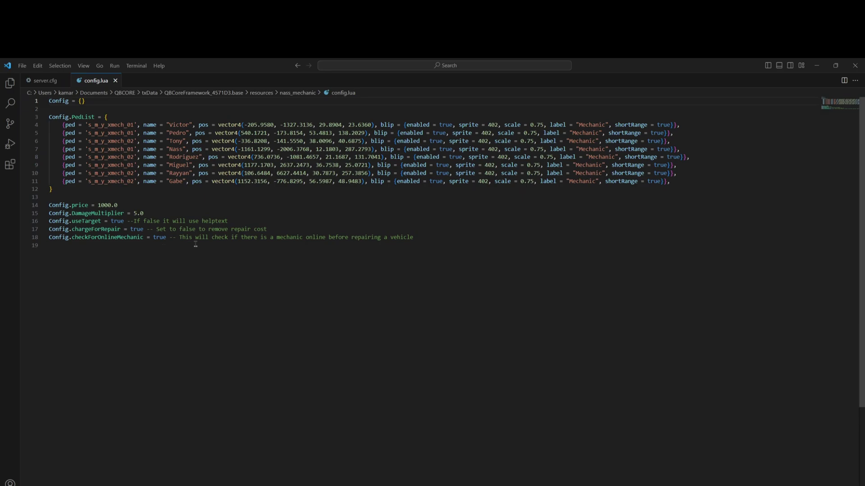
Save the nass_mechanic config.lua file
click(22, 66)
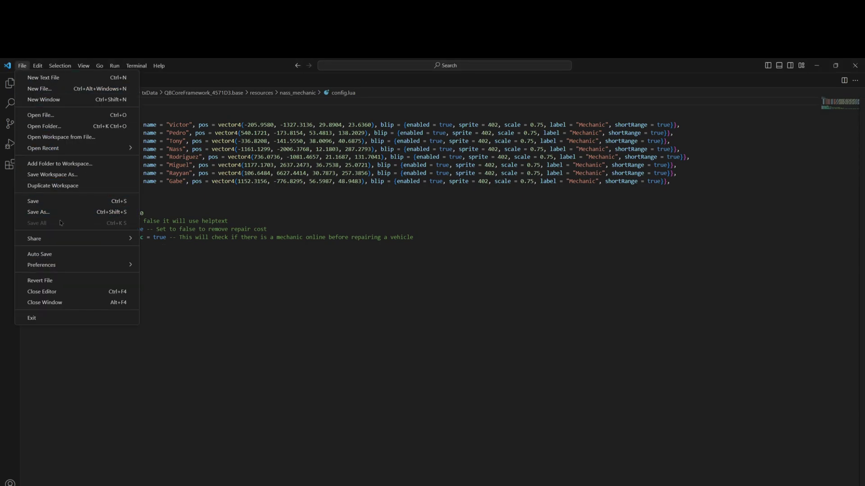
click(56, 203)
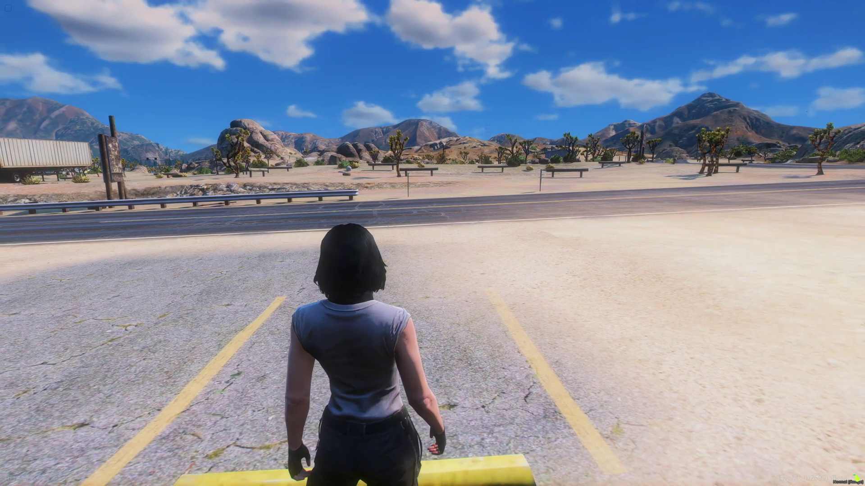
Switch to Visual Studio Code and duplicate the last Config.PedList entry onto a new line below it in config.lua
key(super)
click(509, 476)
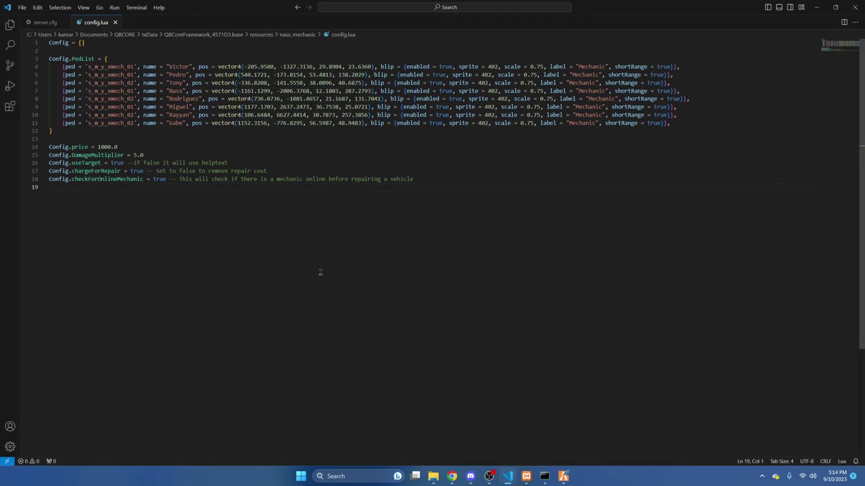
drag(61, 123, 671, 125)
key(ctrl+c)
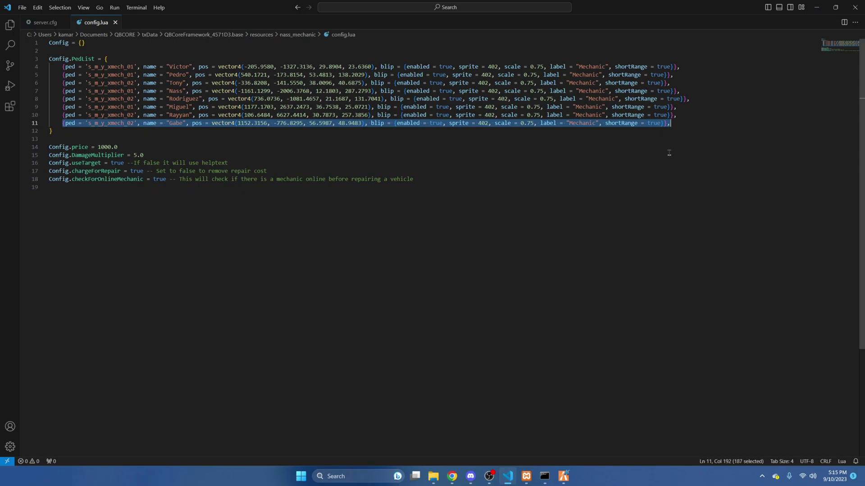
click(682, 124)
key(Return)
key(ctrl+v)
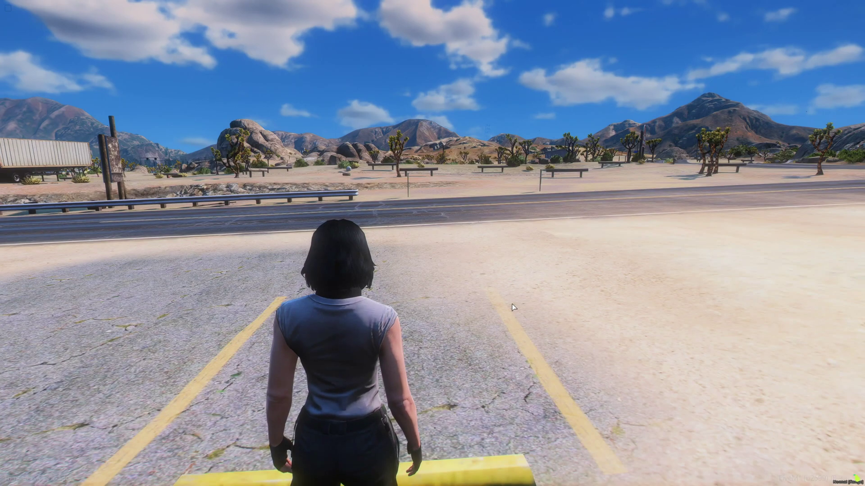
In the game, run /admin and copy the character's current position as vector4 from the developer options
text(t/a)
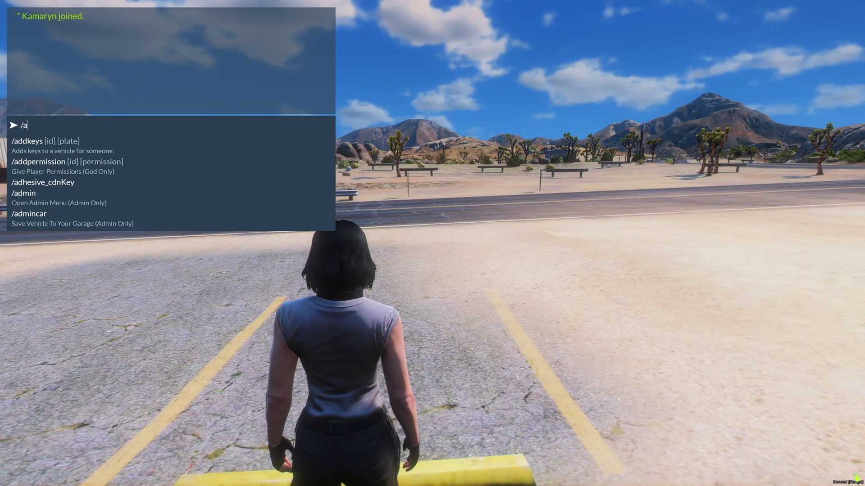
text(dmin)
key(Return)
key(Up)
key(Return)
key(Down)
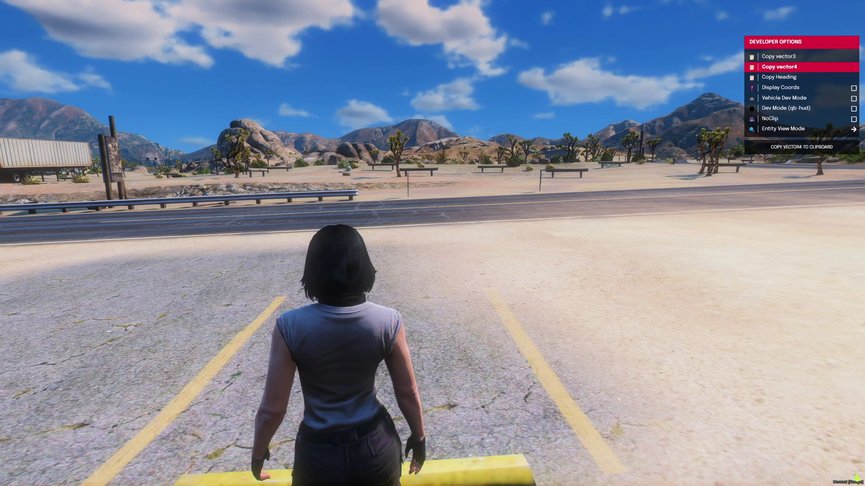
key(Return)
In config.lua, replace the new entry's position with the copied vector4(1778.41, 3325.93, 41.43, 293.6)
key(super)
click(508, 476)
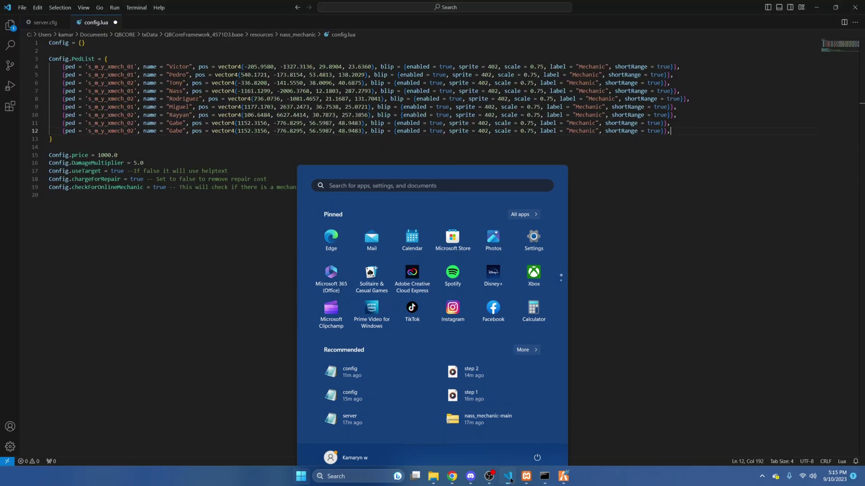
drag(211, 131, 365, 132)
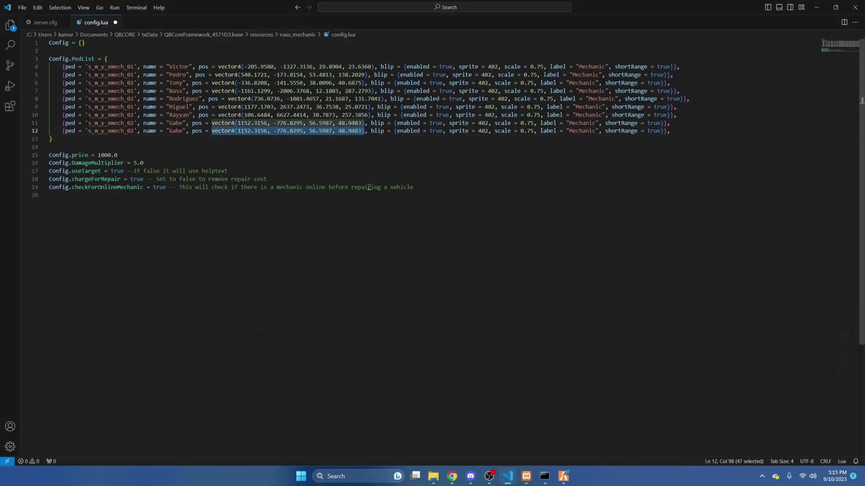
key(ctrl+v)
click(299, 162)
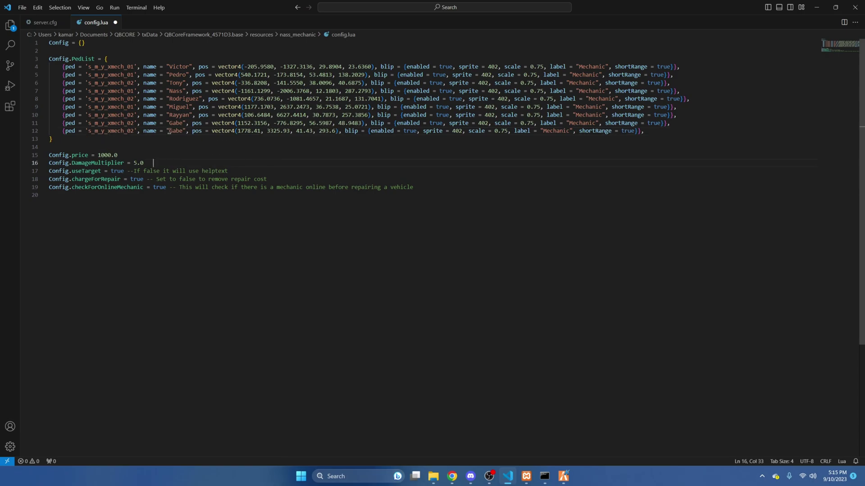
Switch to Chrome, find a_m_m_hillbilly_02 among the ambient male models on the Ped models page and copy its name
mouse_move(454, 472)
click(430, 433)
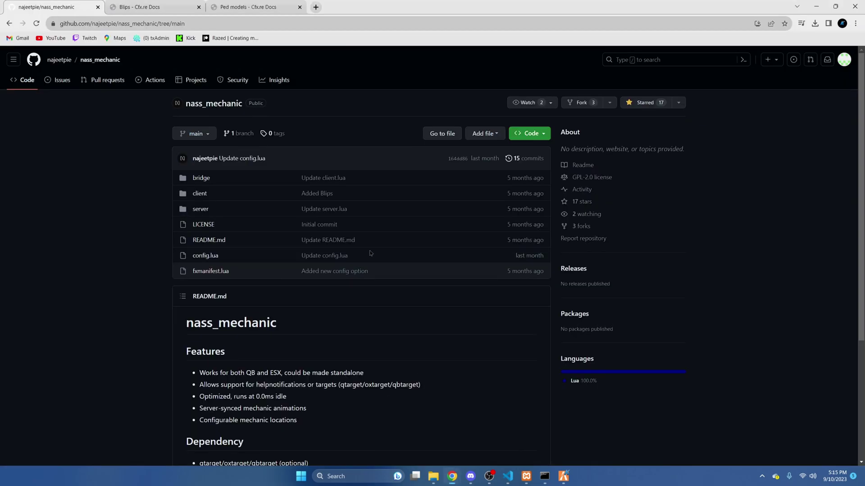
click(243, 6)
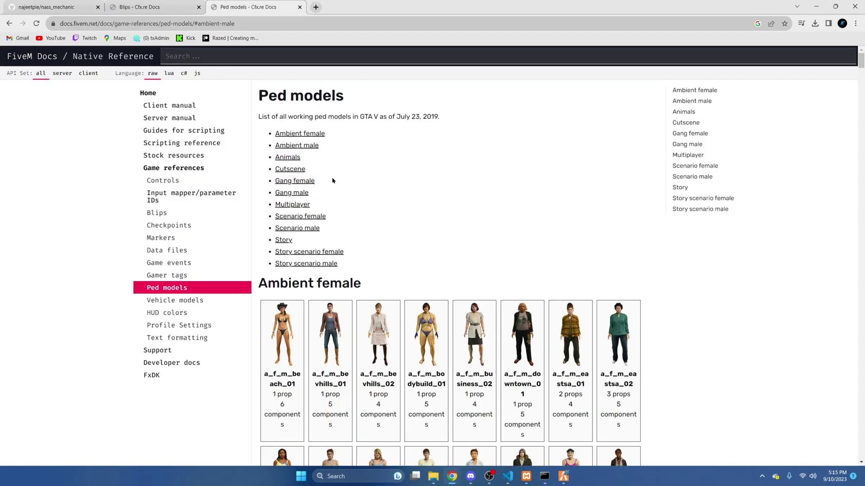
click(298, 143)
scroll(335, 194, down, 5)
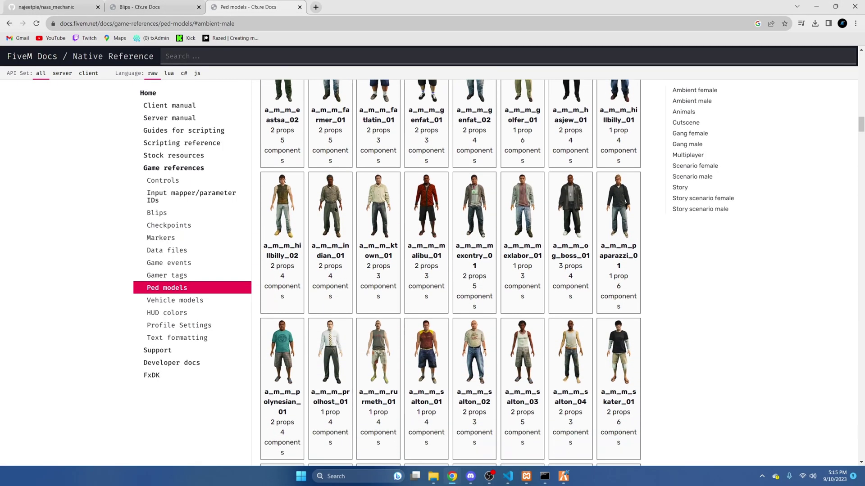
scroll(426, 200, up, 1)
scroll(436, 200, down, 1)
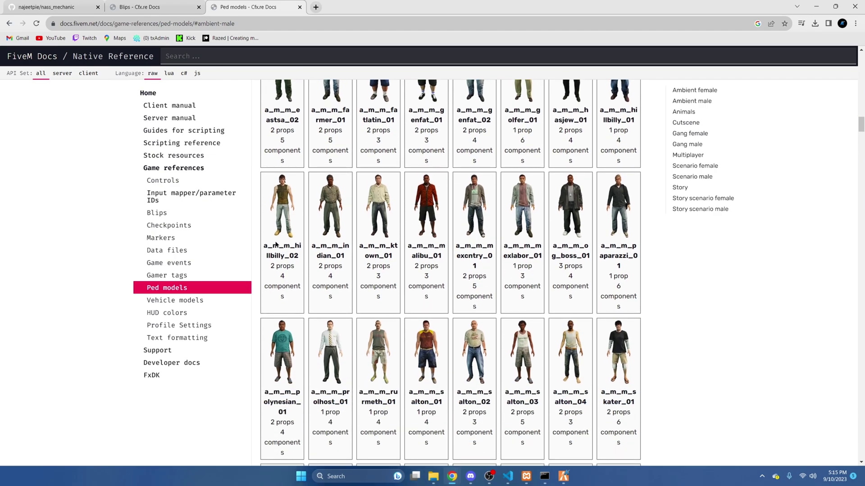
drag(265, 245, 299, 261)
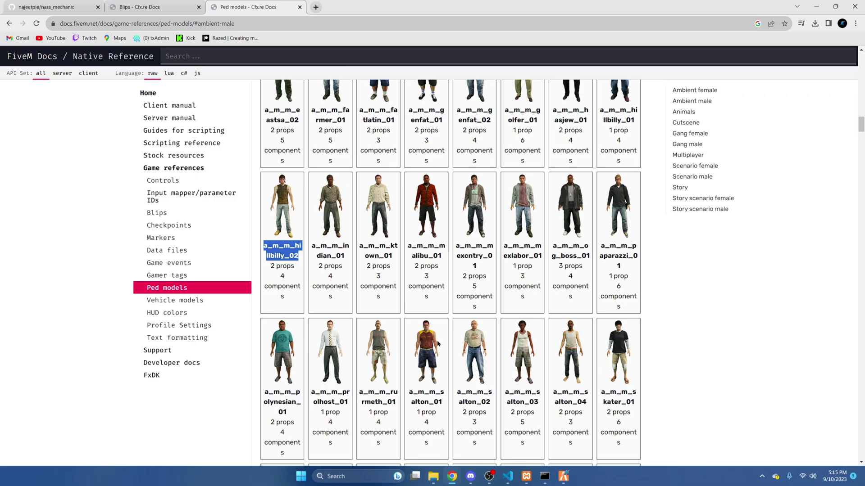
Set the new PedList entry's ped model to a_m_m_hillbilly_02 and replace the duplicated name with the new mechanic's first name
click(507, 476)
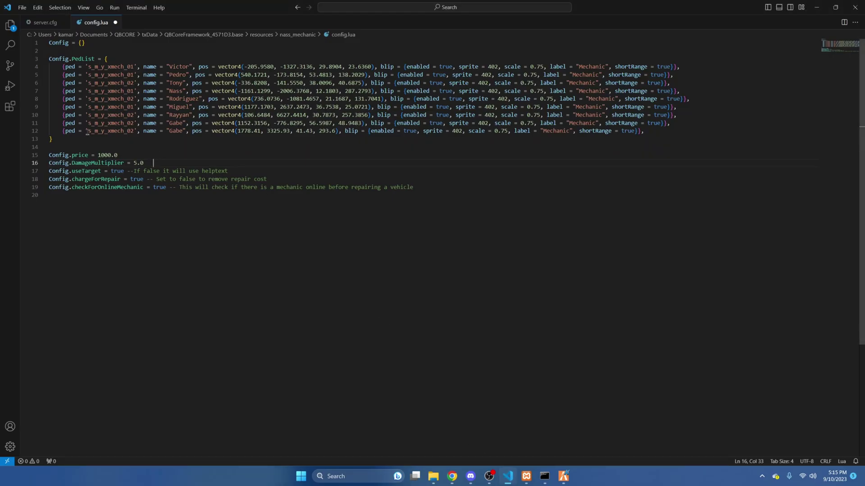
drag(87, 131, 196, 131)
key(ctrl+v)
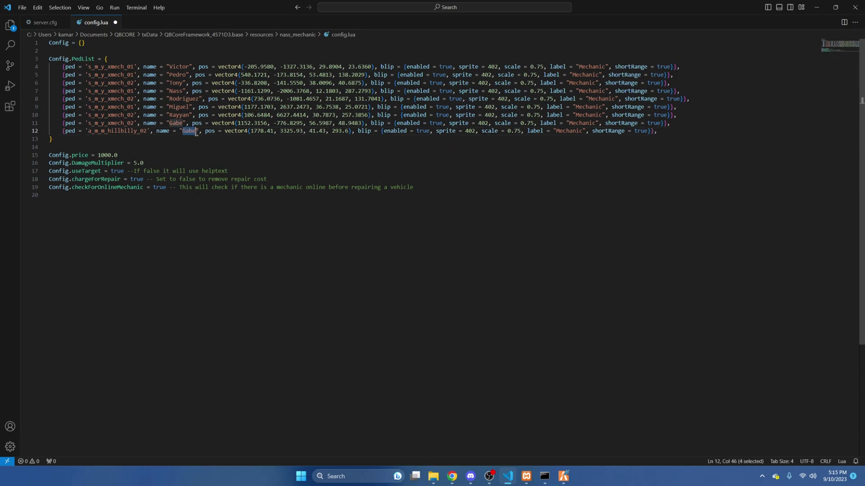
text(Colt)
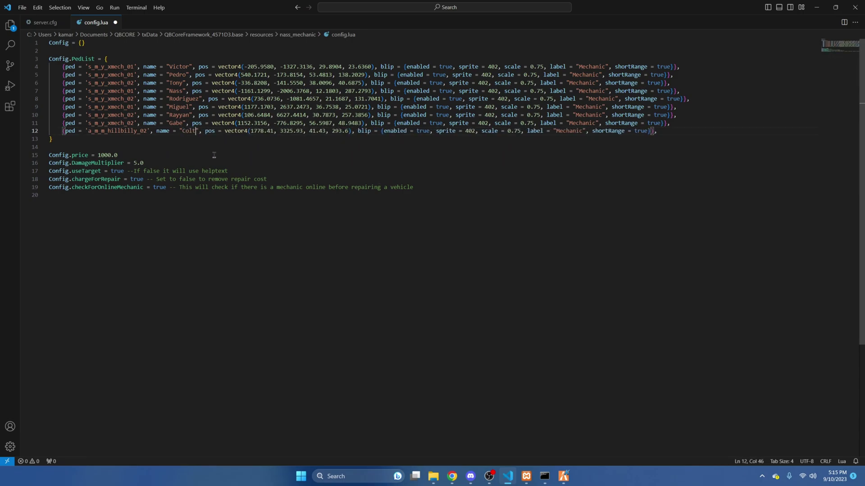
Switch to Chrome, browse the FiveM Blips reference page for a mechanic-style icon and copy blip ID 566
click(360, 159)
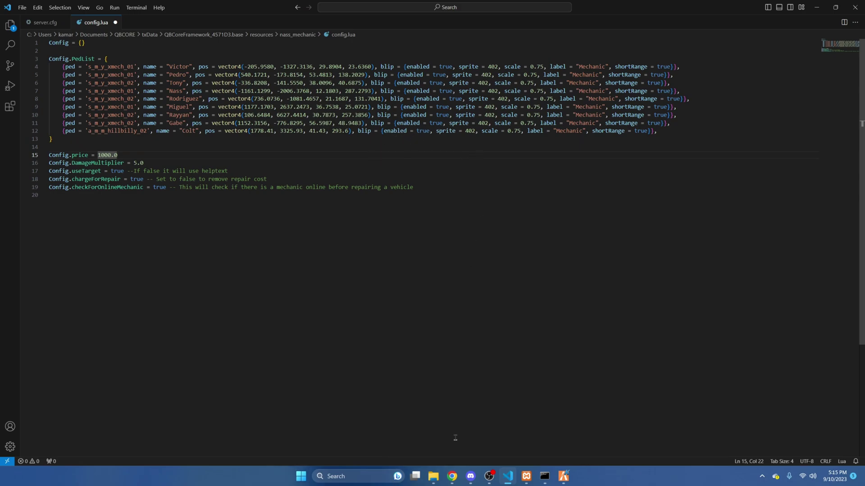
mouse_move(452, 476)
click(432, 430)
click(148, 5)
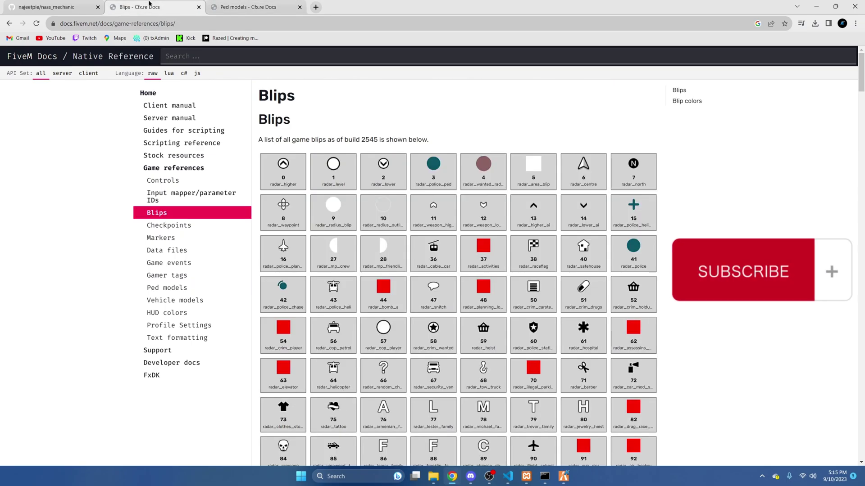
scroll(393, 199, down, 20)
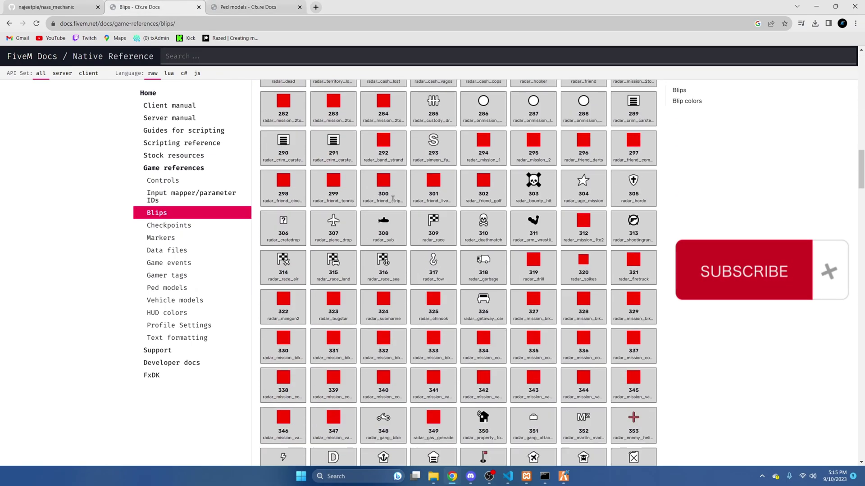
scroll(392, 198, down, 11)
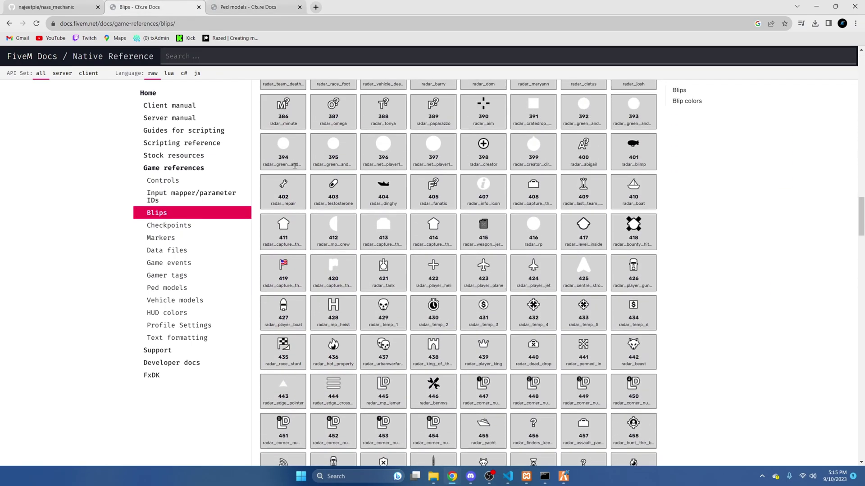
scroll(284, 180, up, 1)
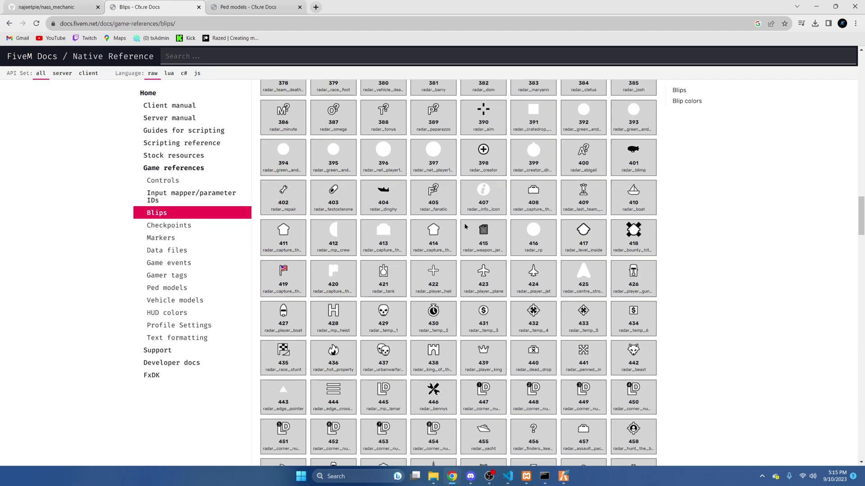
scroll(465, 226, down, 7)
scroll(465, 226, down, 8)
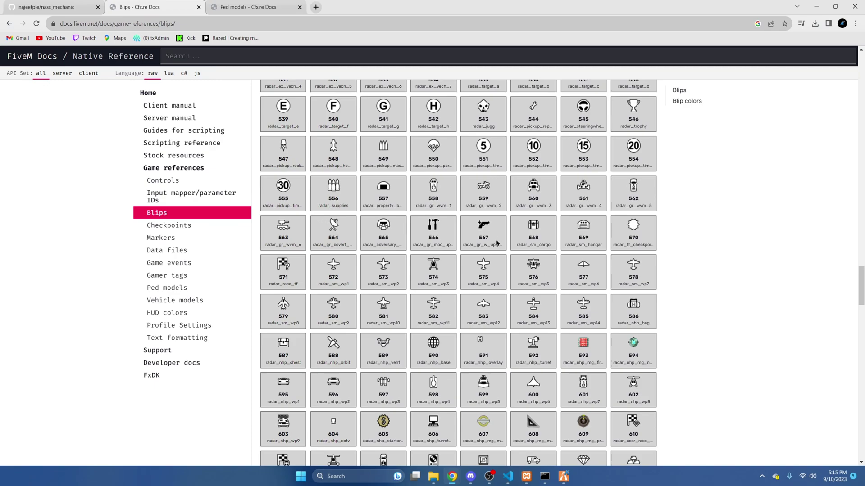
drag(426, 238, 443, 240)
In config.lua, replace the new PedList entry's blip sprite with 566
click(508, 476)
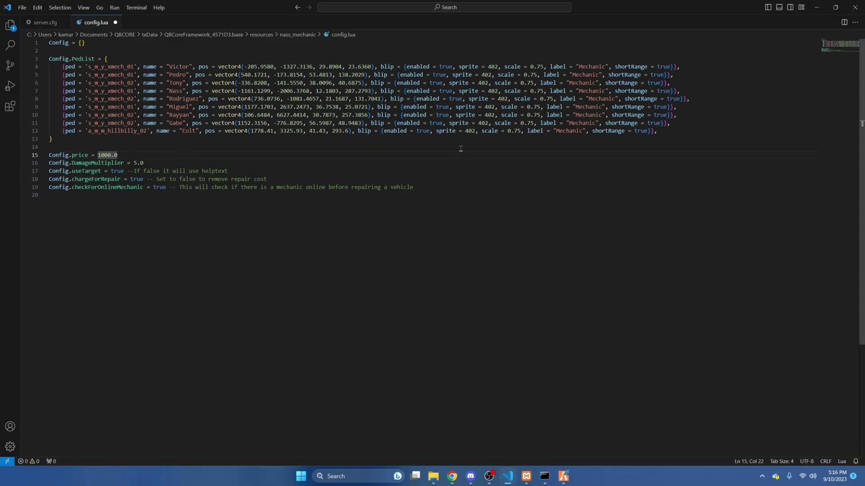
drag(465, 131, 474, 131)
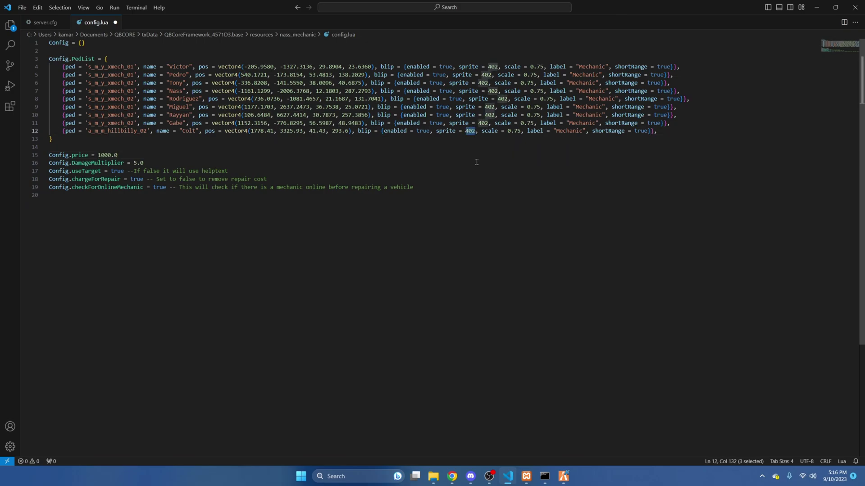
key(ctrl+v)
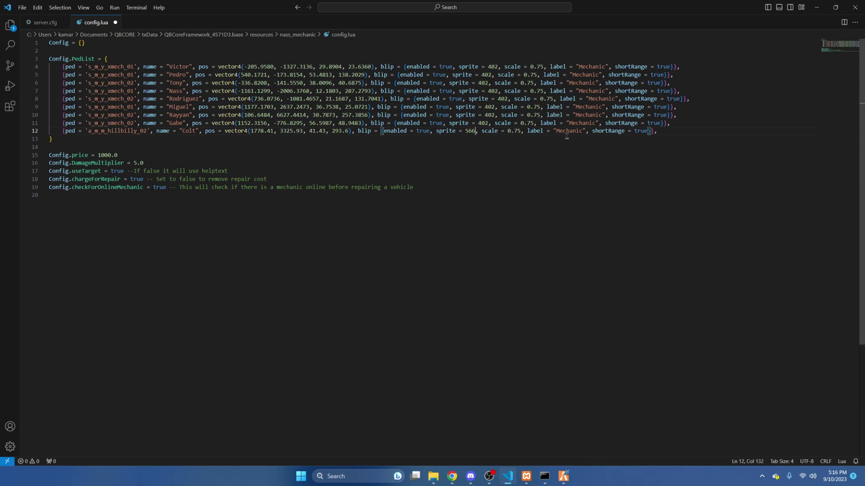
Change the new PedList entry's blip label to "Vehicle Repair" and save config.lua
drag(556, 133, 582, 131)
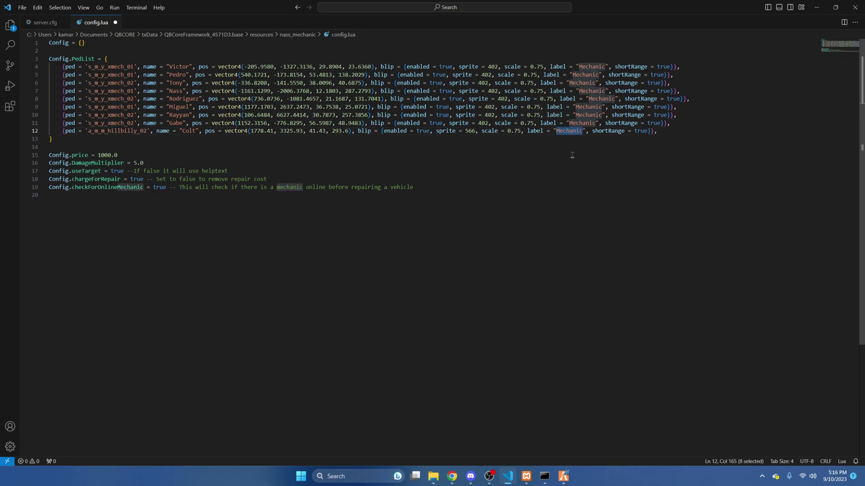
text(Vehicle R)
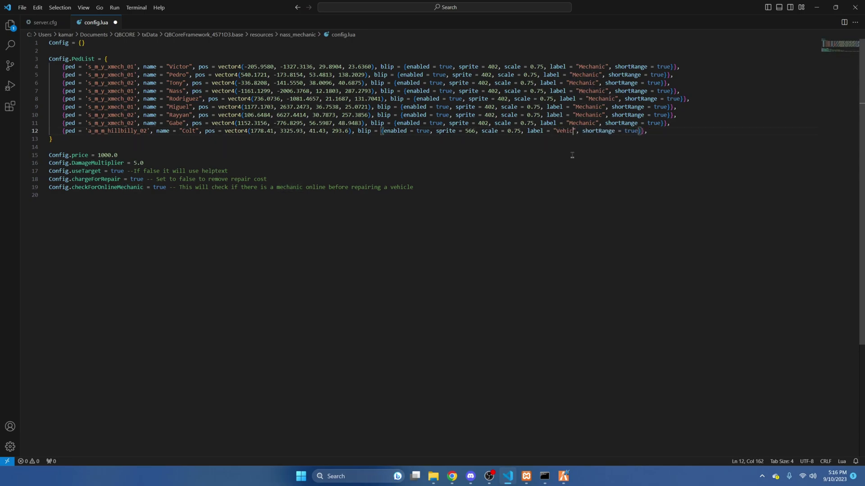
text(epair)
click(22, 7)
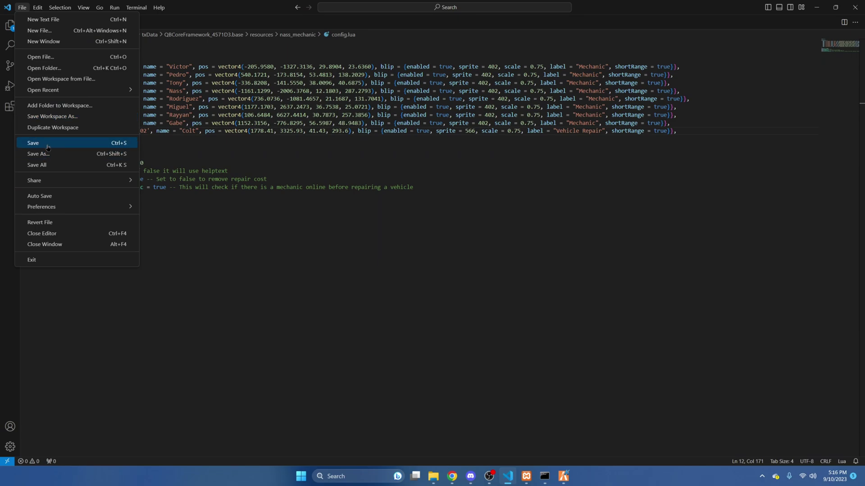
click(50, 141)
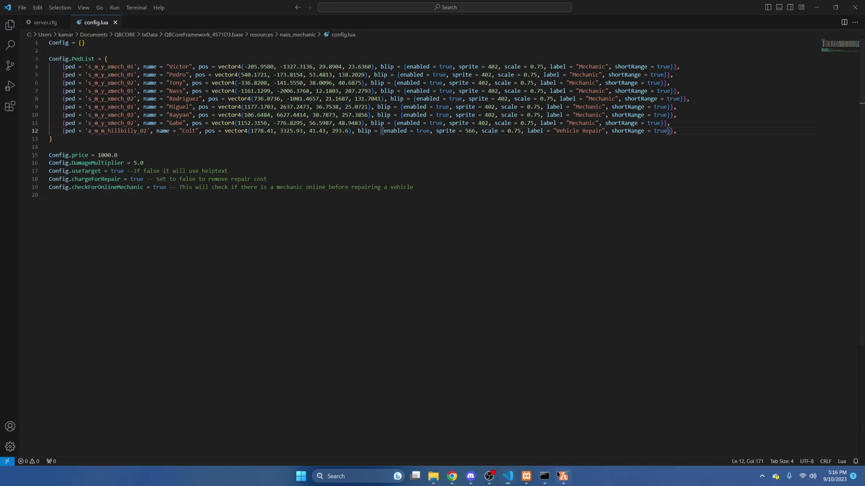
Switch to the game, close the developer options and check the Vehicle Repair blip on the full map
click(527, 476)
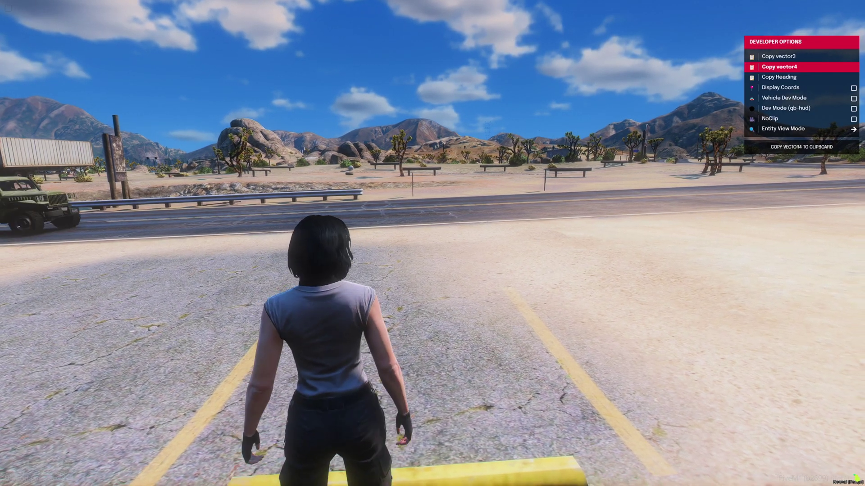
key(BackSpace)
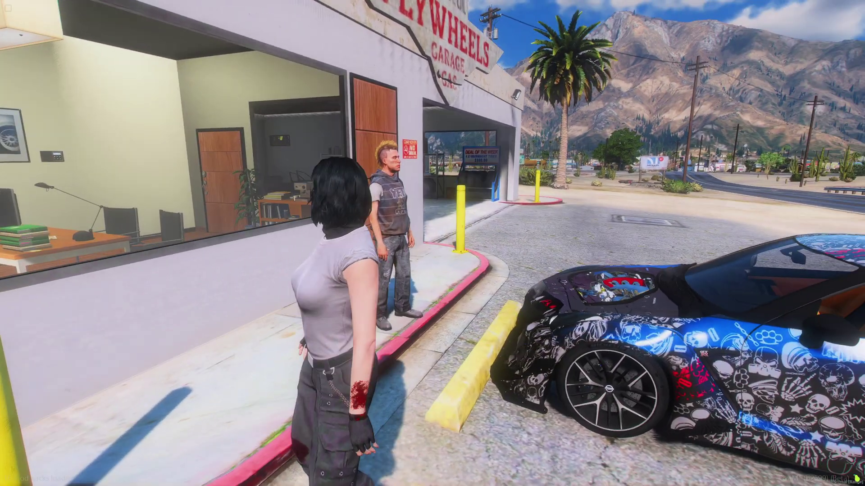
key(w)
key(Tab)
key(Escape)
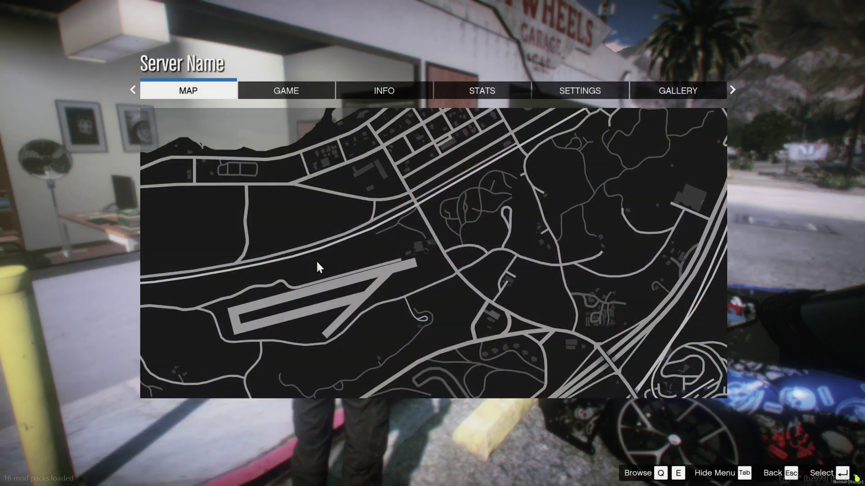
click(319, 266)
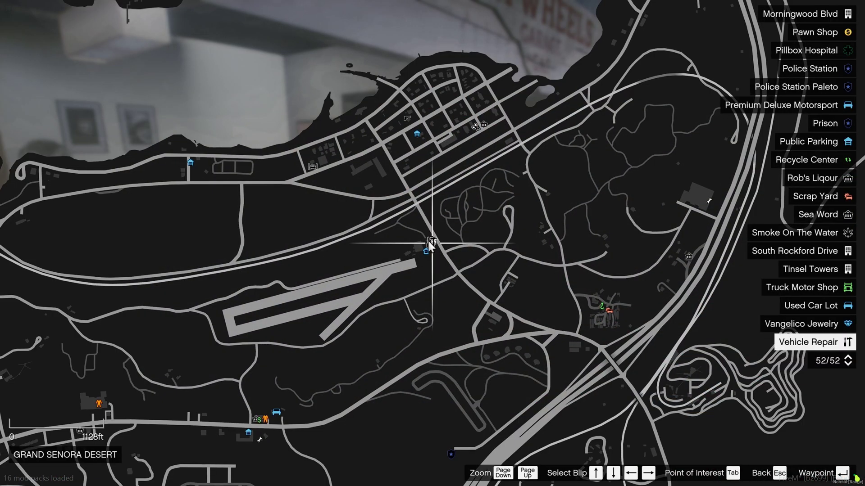
key(Escape)
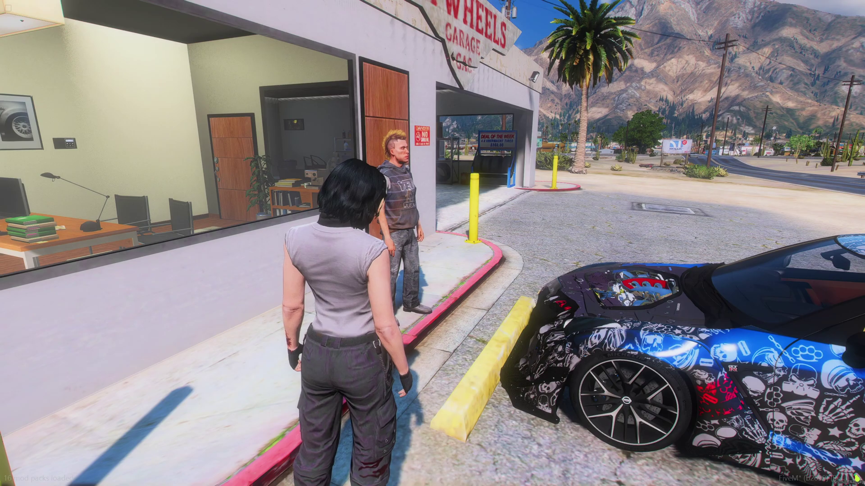
key(Escape)
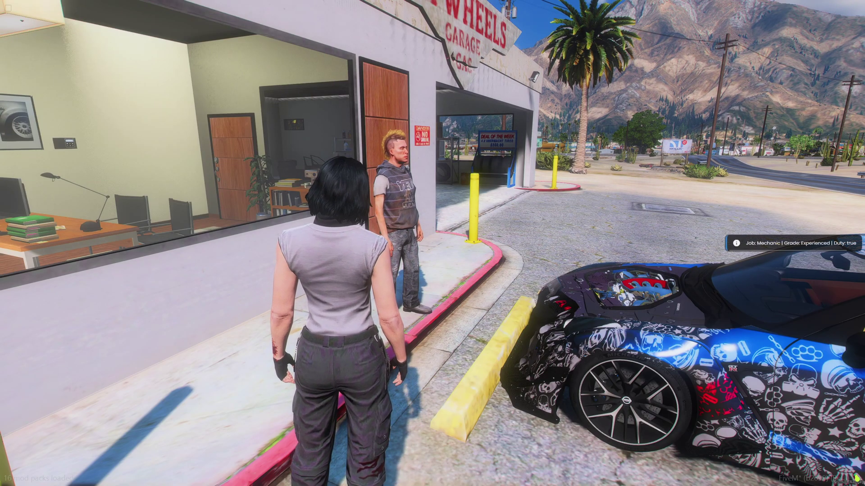
Walk up to the mechanic ped outside the garage and try to request a repair while on duty as a mechanic
key(w)
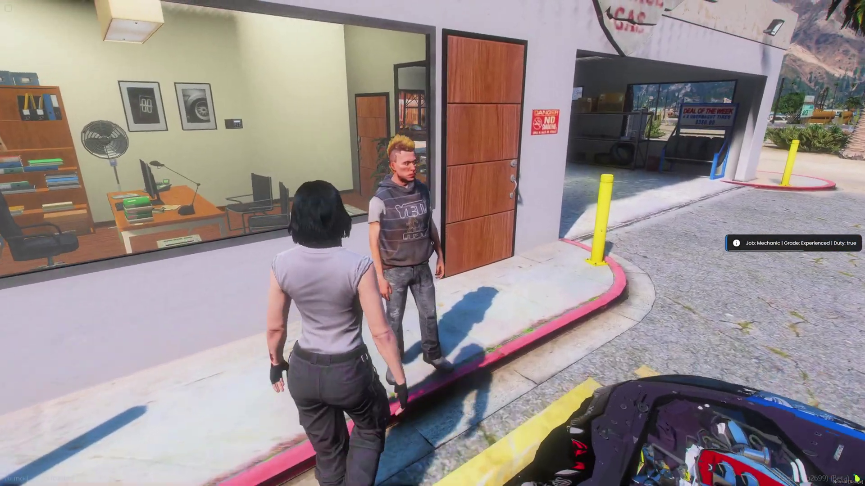
key(alt)
click(397, 243)
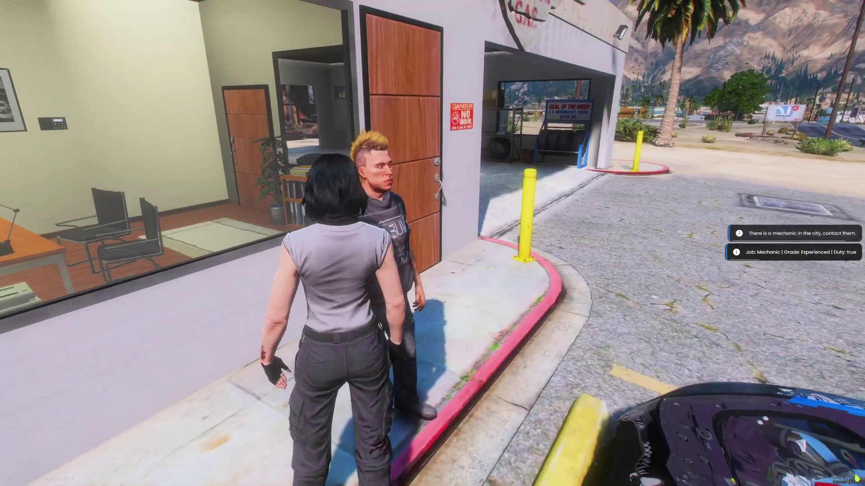
key(s)
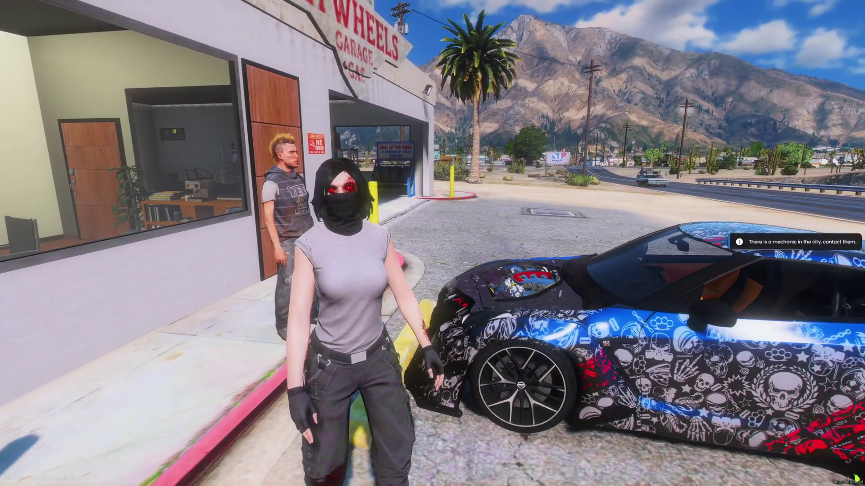
Return to the mechanic ped and ask him again to repair the damaged car
key(w)
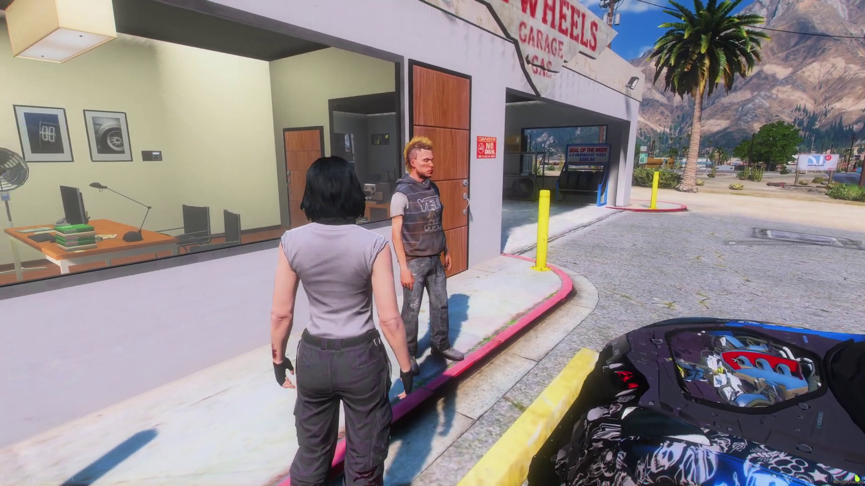
key(alt)
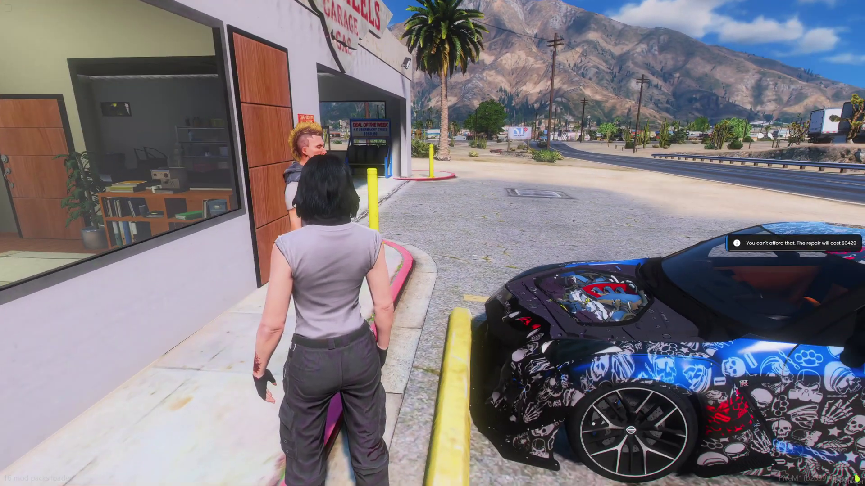
key(d)
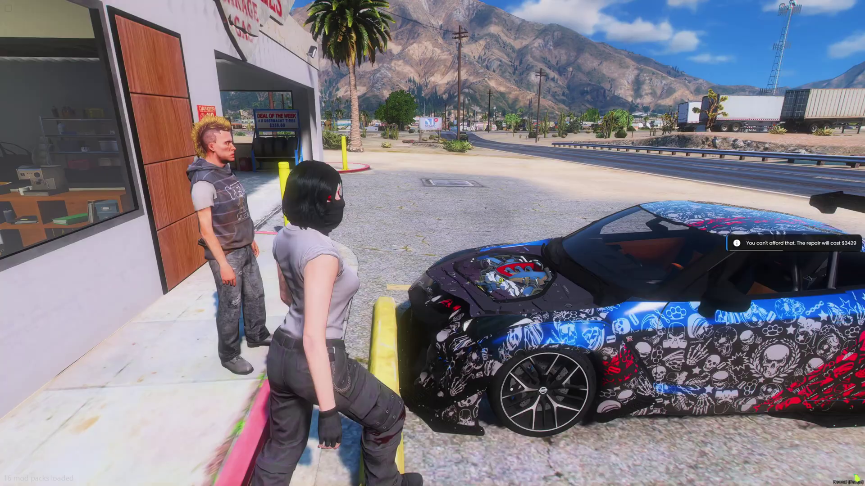
Walk past the smoking car to the mechanic ped, have him repair it and follow him to the vehicle
key(w)
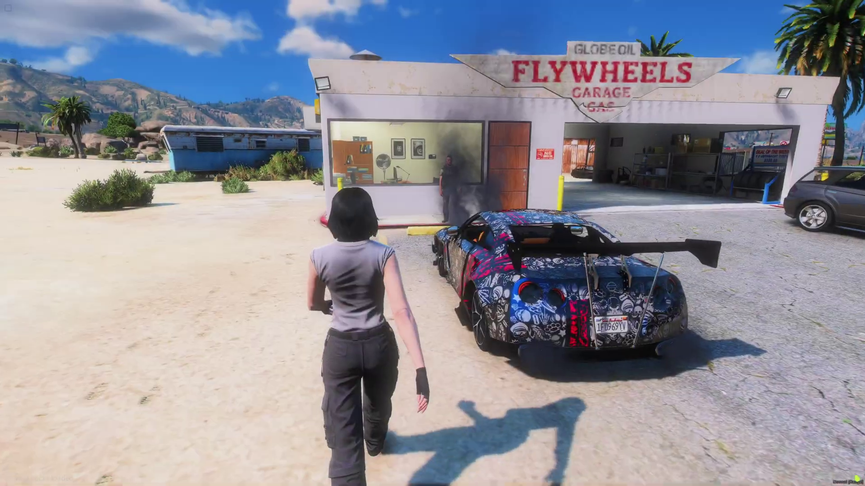
key(w)
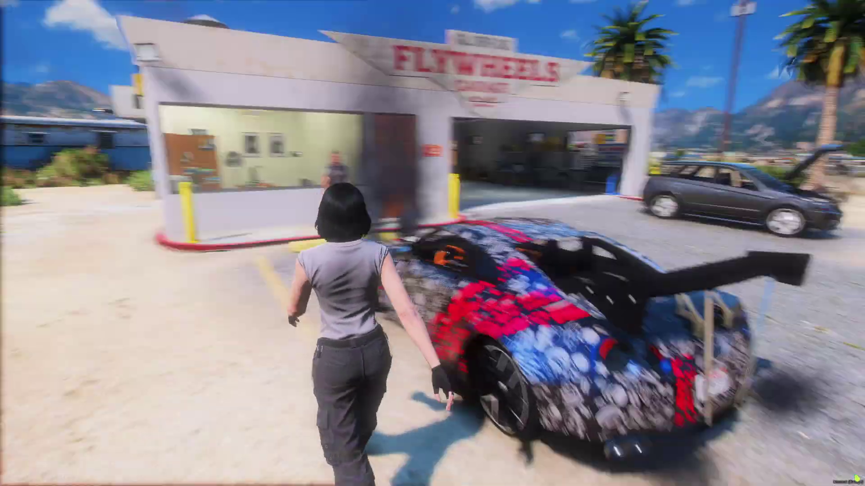
key(w)
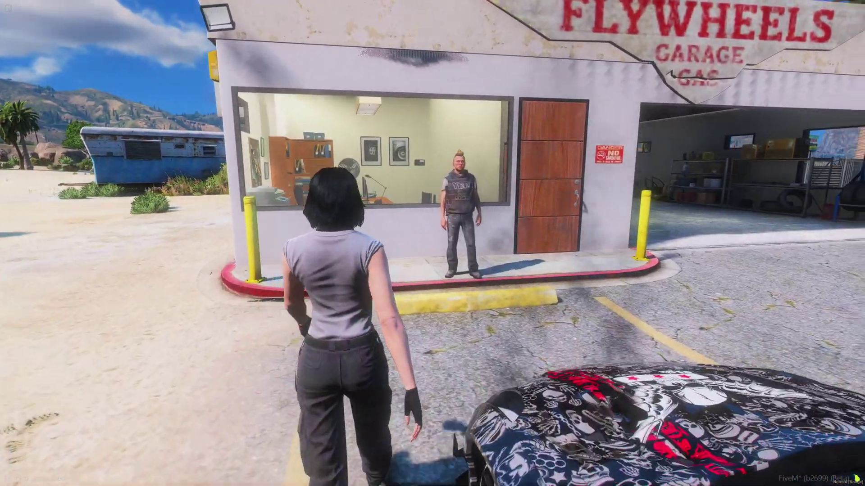
key(w)
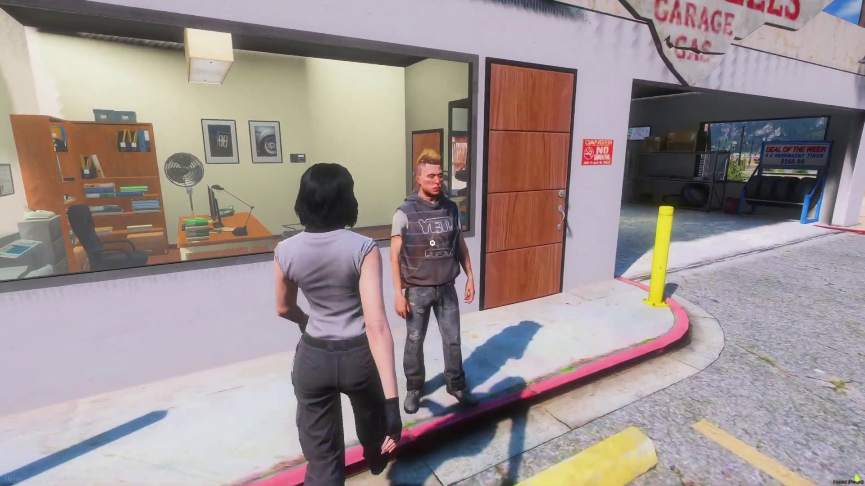
key(alt)
click(375, 246)
key(w)
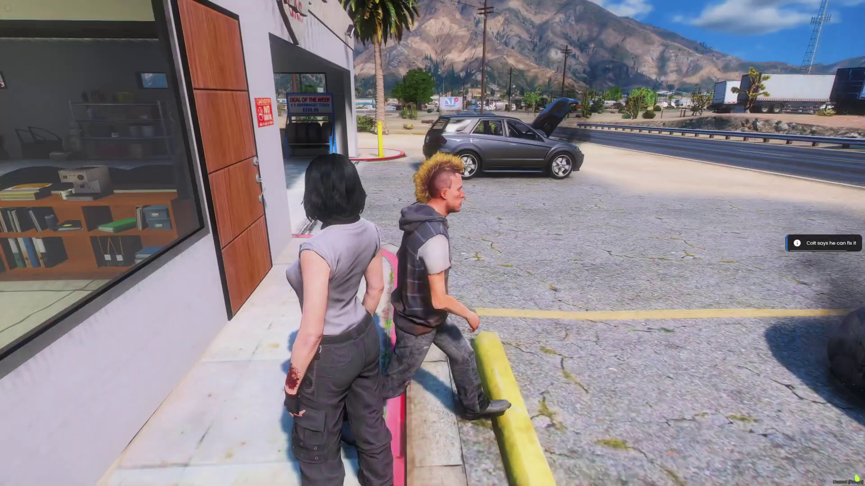
key(w)
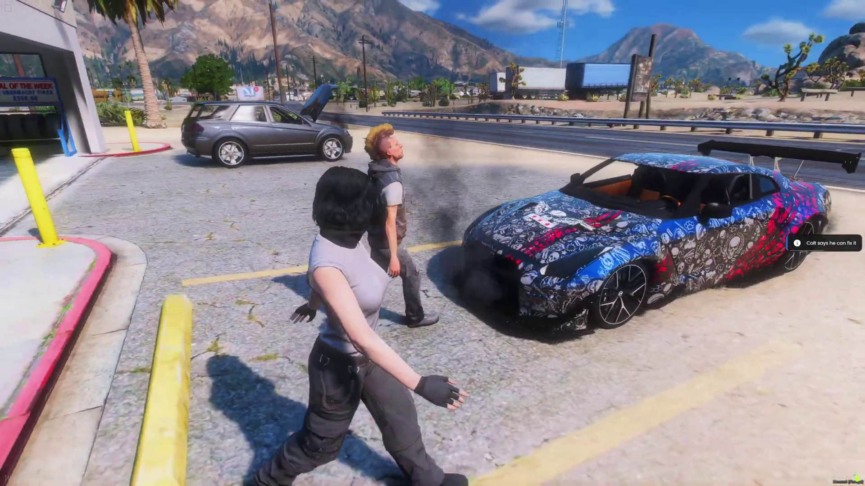
Walk around the parked car to inspect the repair and watch the mechanic ped go back to his spot
key(d)
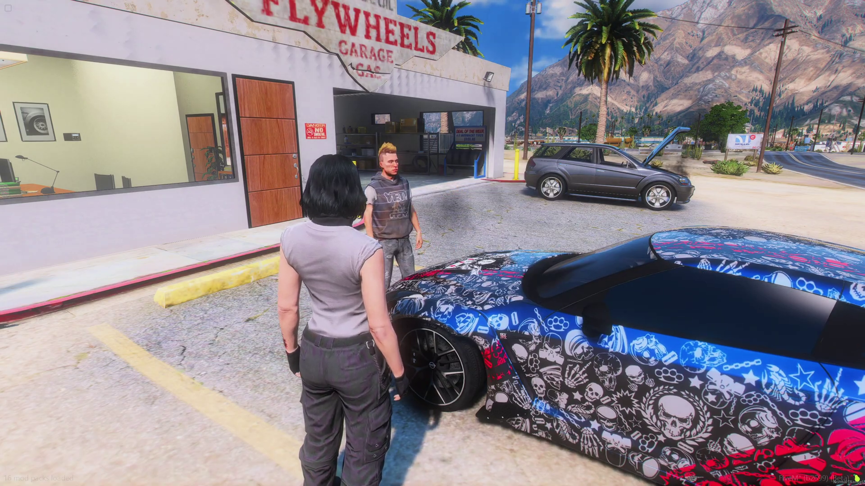
key(d)
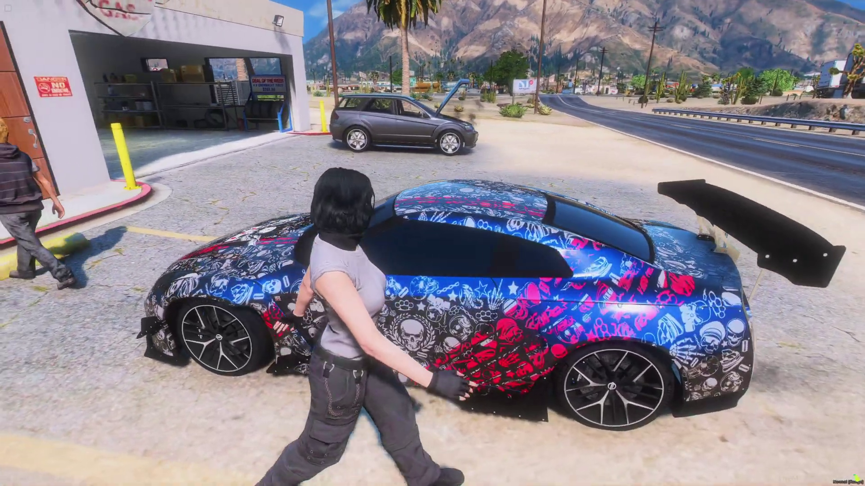
key(w)
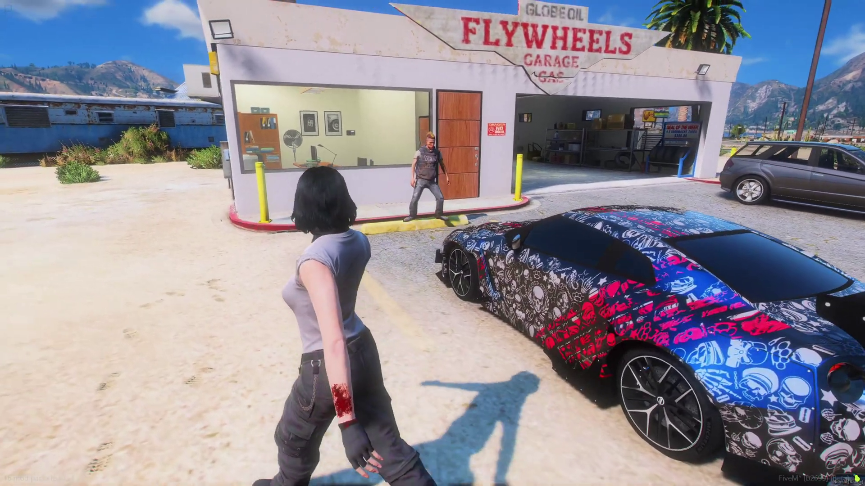